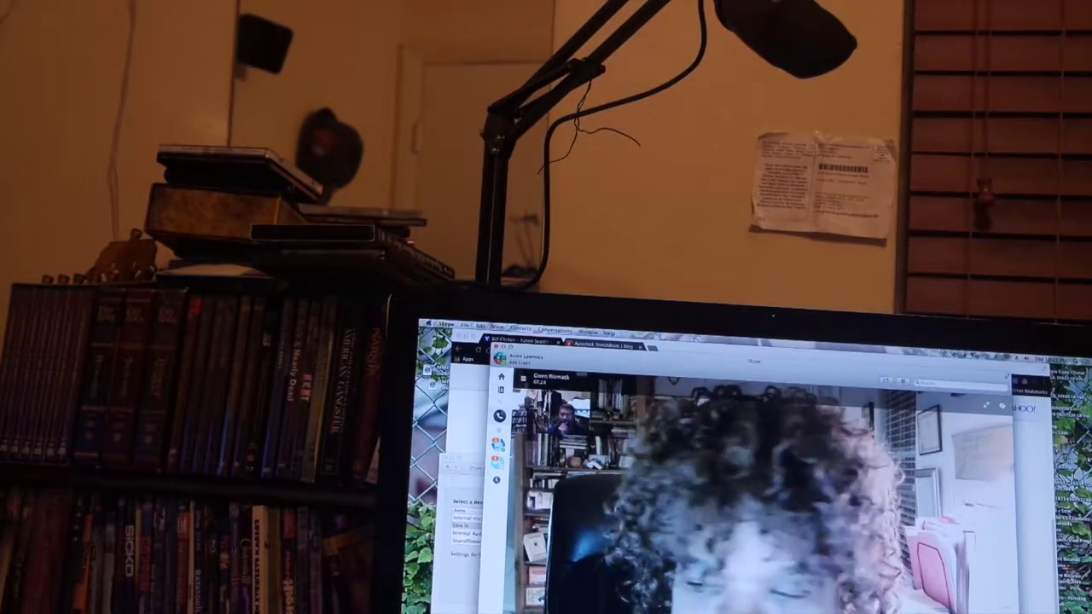
- Open System Preferences > Sound from the Apple menu, beside the Skype video call
{"action": "key", "text": "super+Tab"}
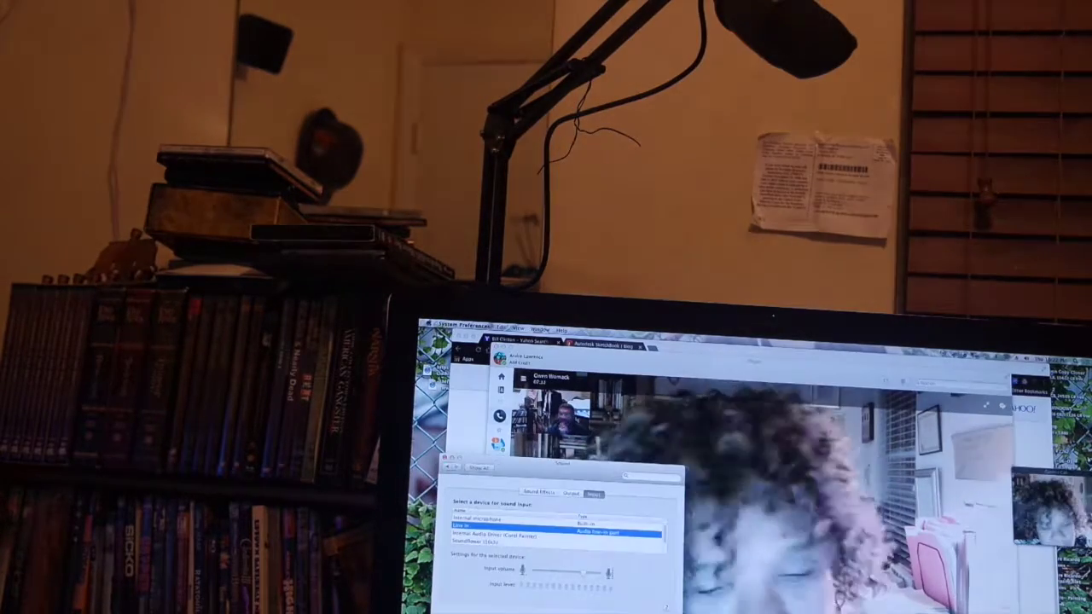
{"action": "key", "text": "super+w"}
{"action": "left_click", "coordinate": [429, 327]}
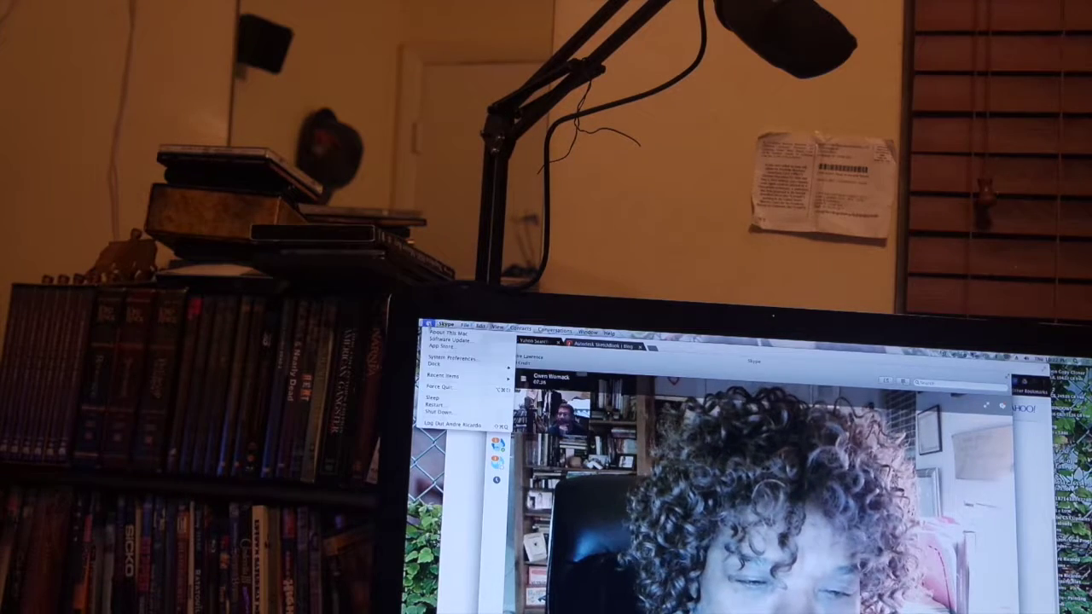
{"action": "left_click", "coordinate": [451, 358]}
{"action": "left_click", "coordinate": [666, 542]}
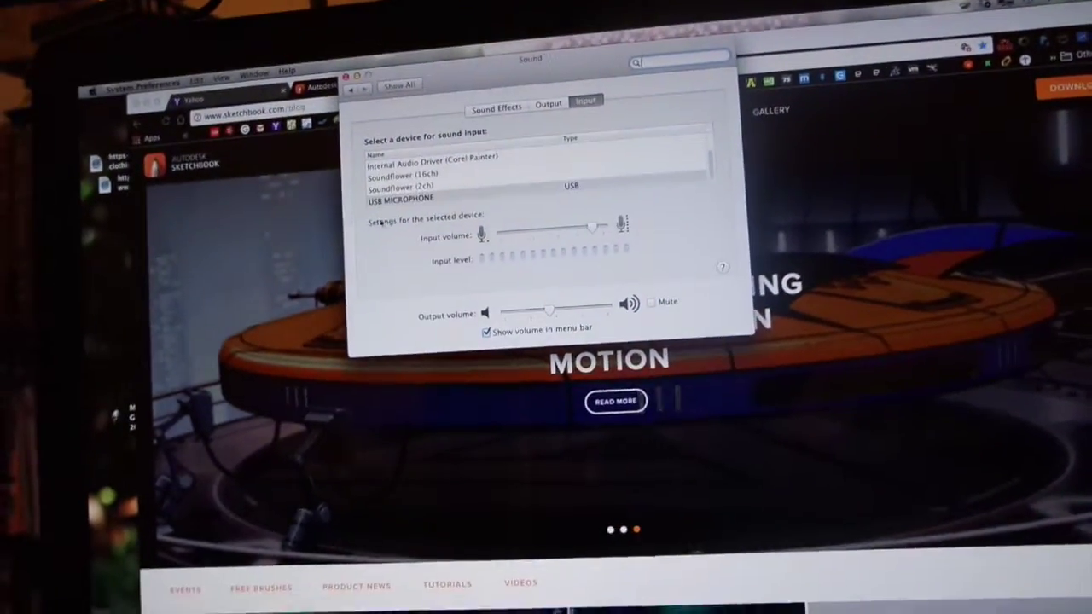
- Select USB MICROPHONE in the Sound Input device list
{"action": "left_click", "coordinate": [401, 200]}
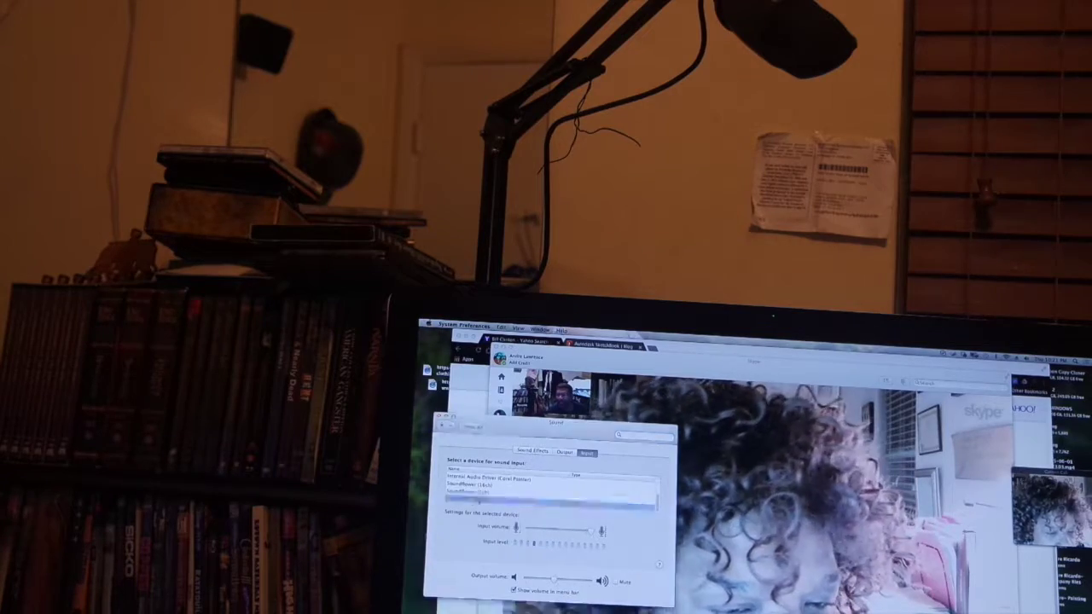
- Set Line In as the input device, nudge the Sound window, and return to Skype
{"action": "left_click", "coordinate": [440, 418]}
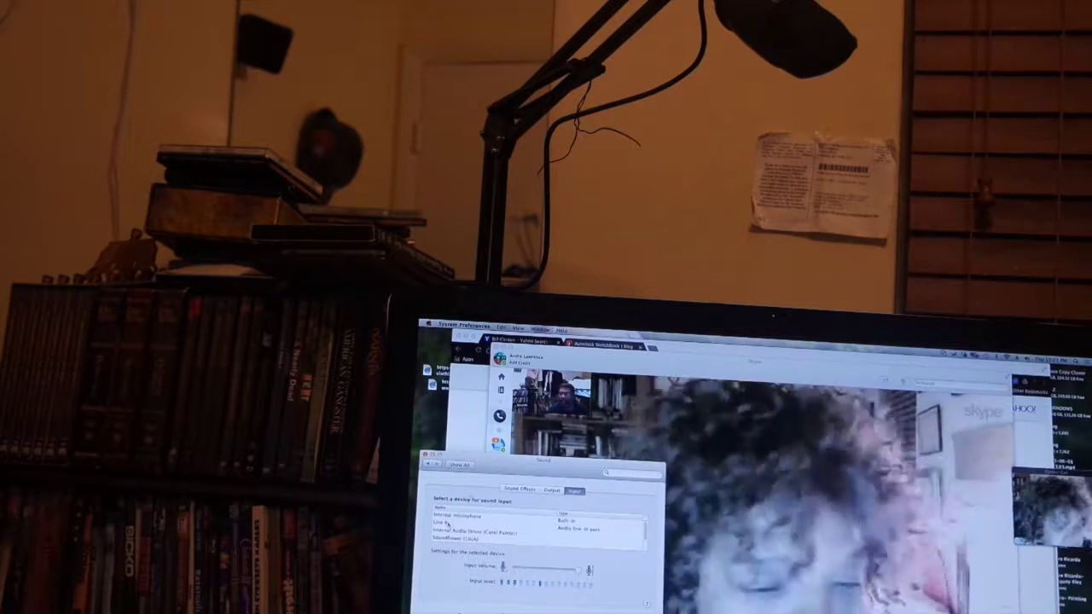
{"action": "left_click", "coordinate": [478, 531]}
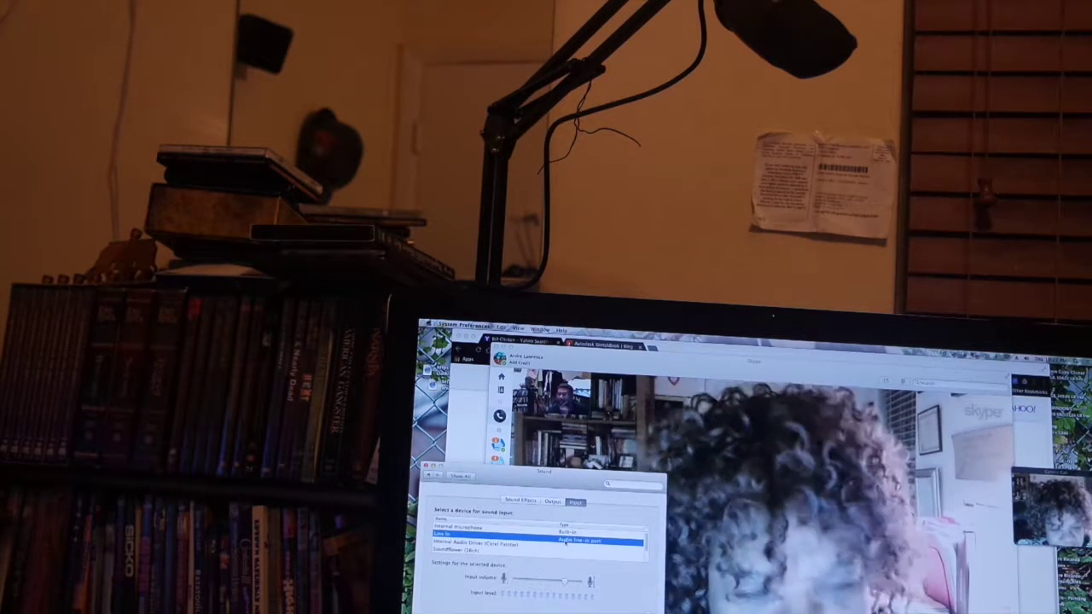
{"action": "left_click_drag", "start_coordinate": [546, 475], "coordinate": [563, 468]}
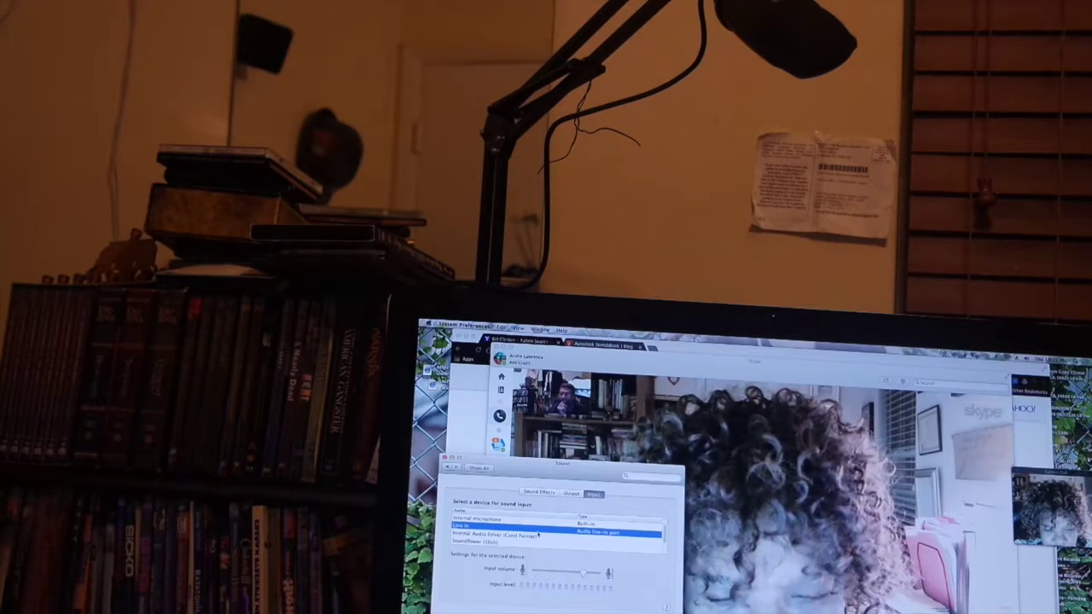
{"action": "key", "text": "super+Tab"}
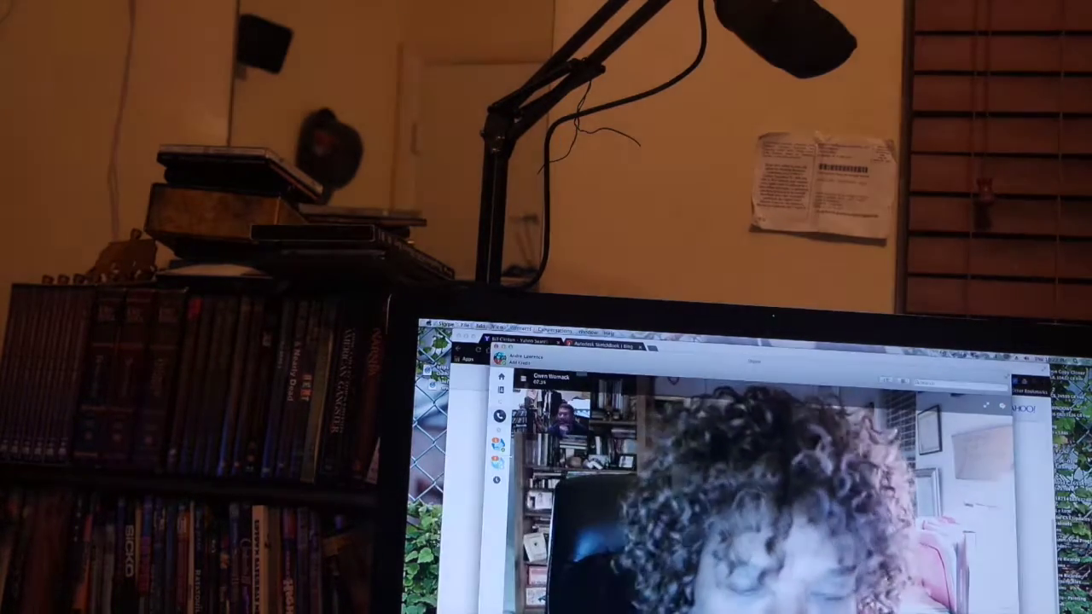
- Reopen System Preferences from the Apple menu to show the Sound Input pane
{"action": "left_click", "coordinate": [445, 325]}
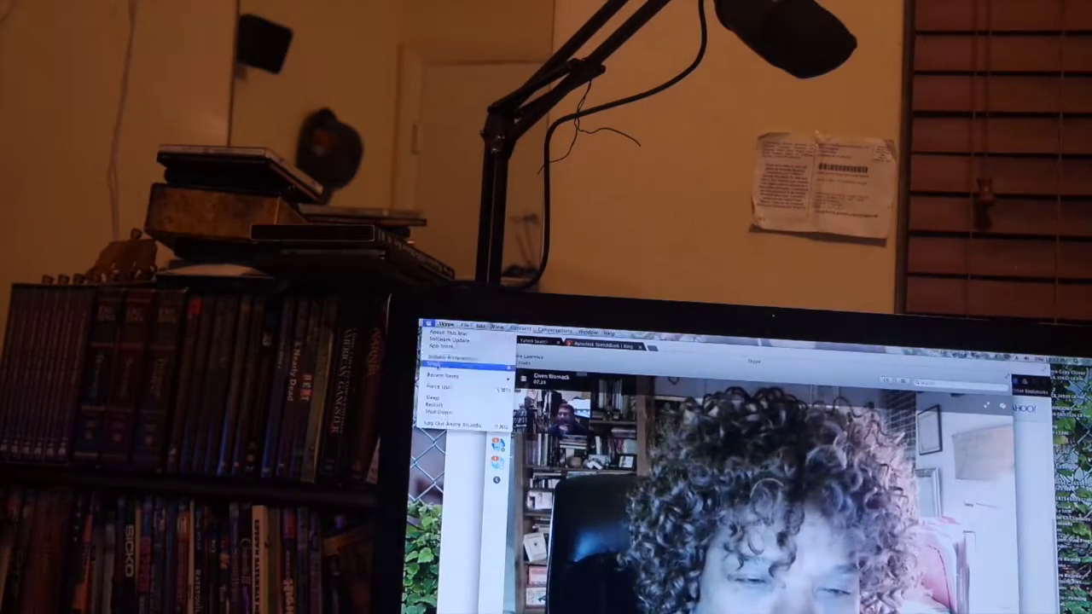
{"action": "left_click", "coordinate": [461, 366]}
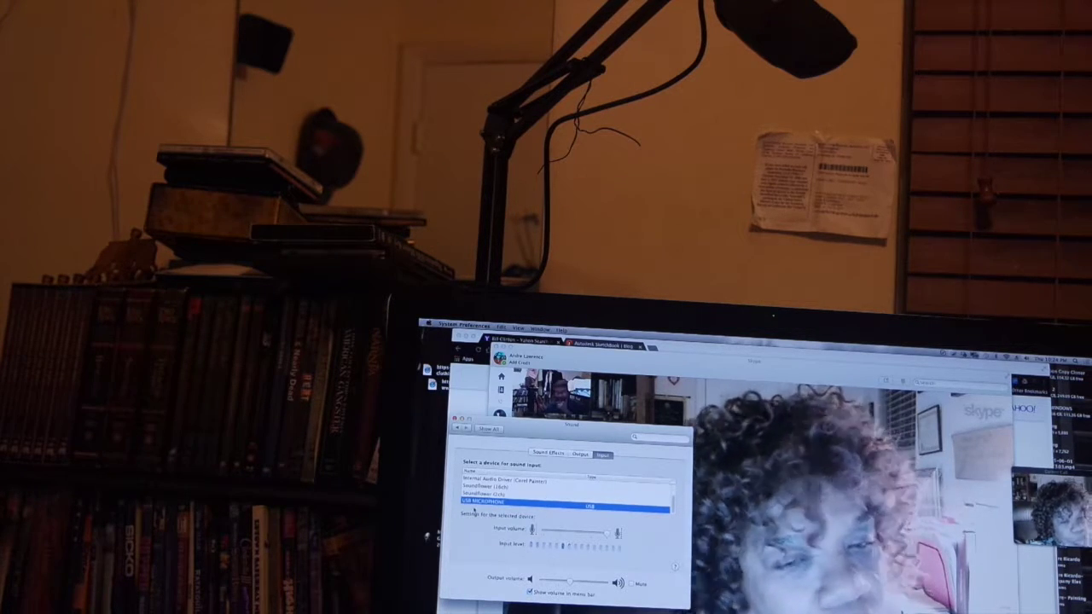
{"action": "left_click", "coordinate": [496, 483]}
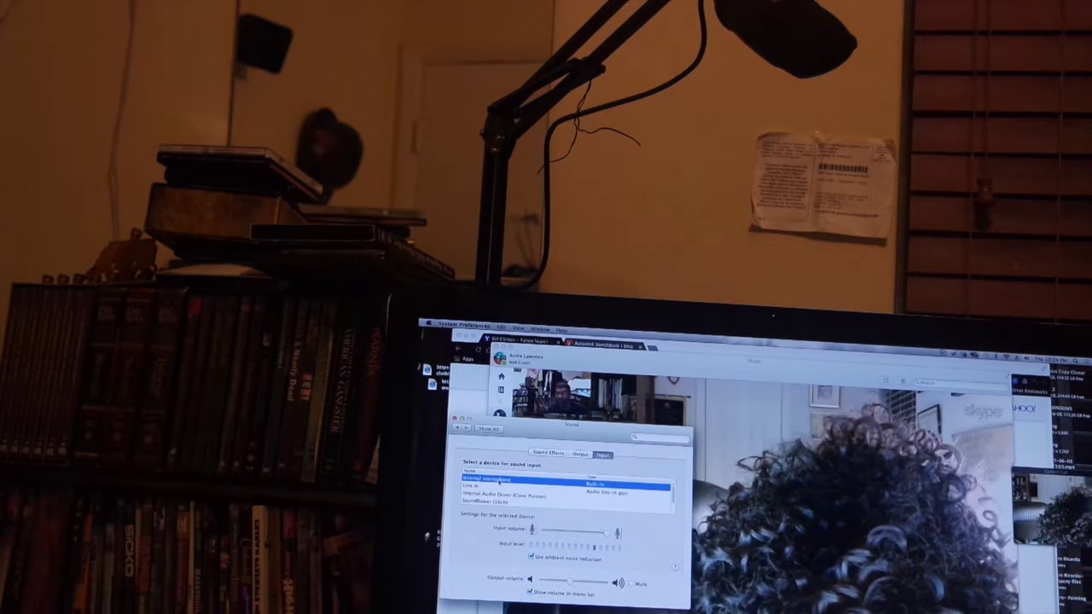
{"action": "left_click", "coordinate": [486, 503]}
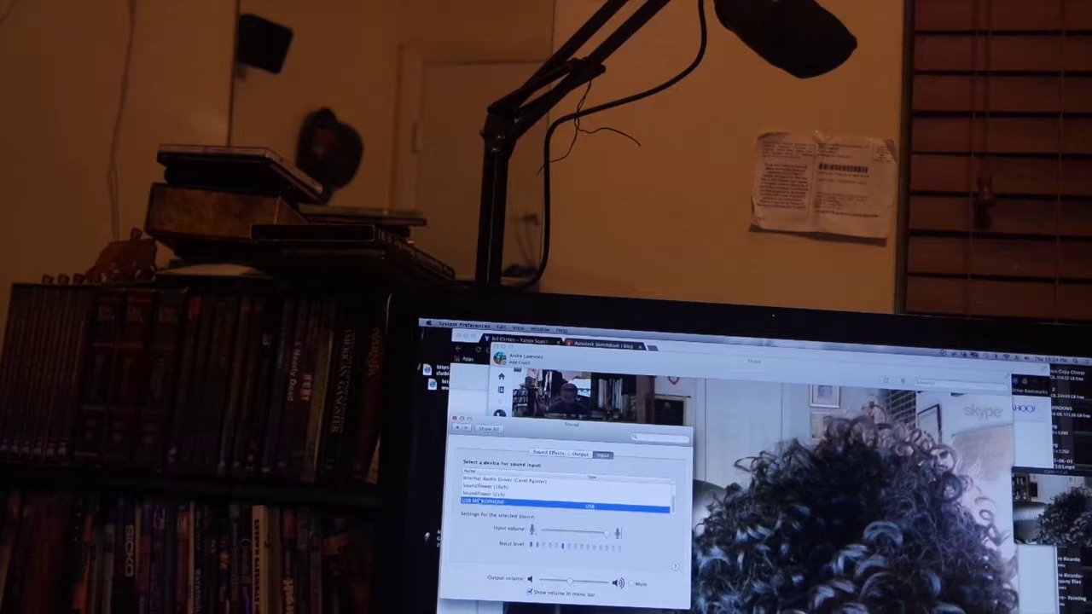